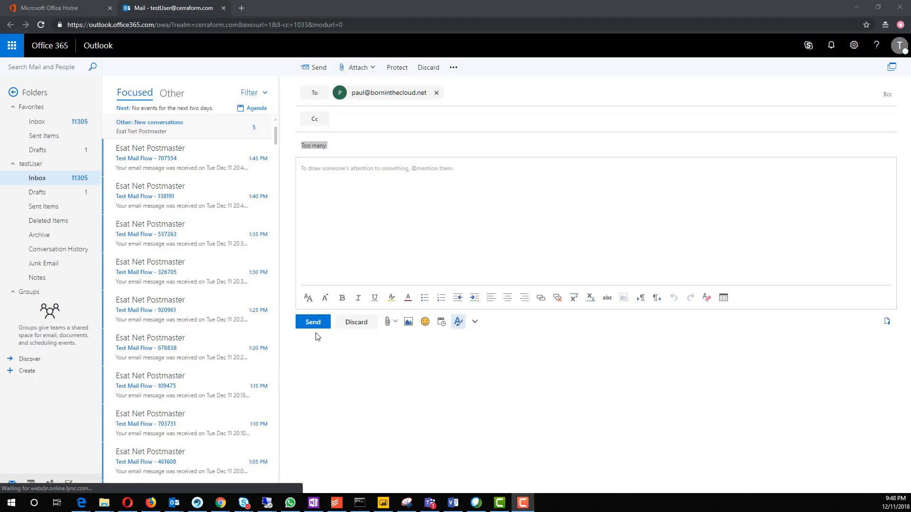
Send the open "Too many" email, and send another email to the same .net recipient with the subject "Test email".
click(314, 324)
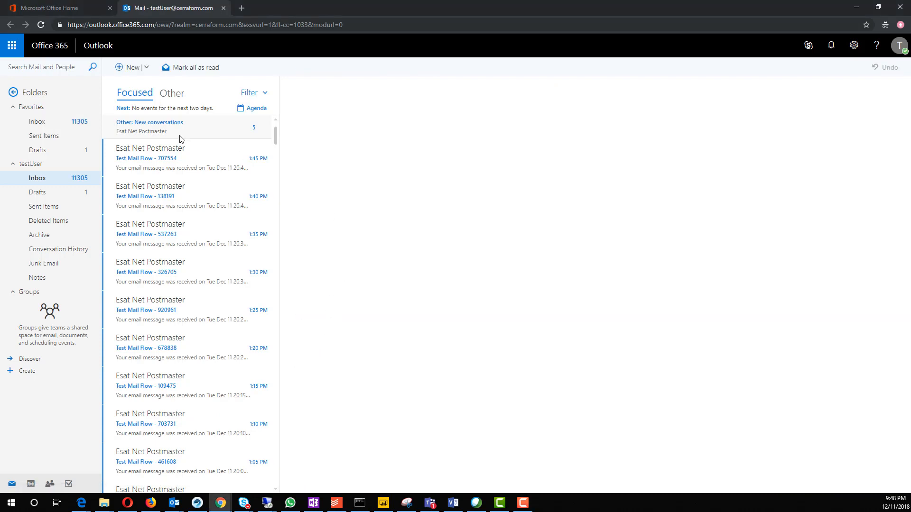
click(129, 67)
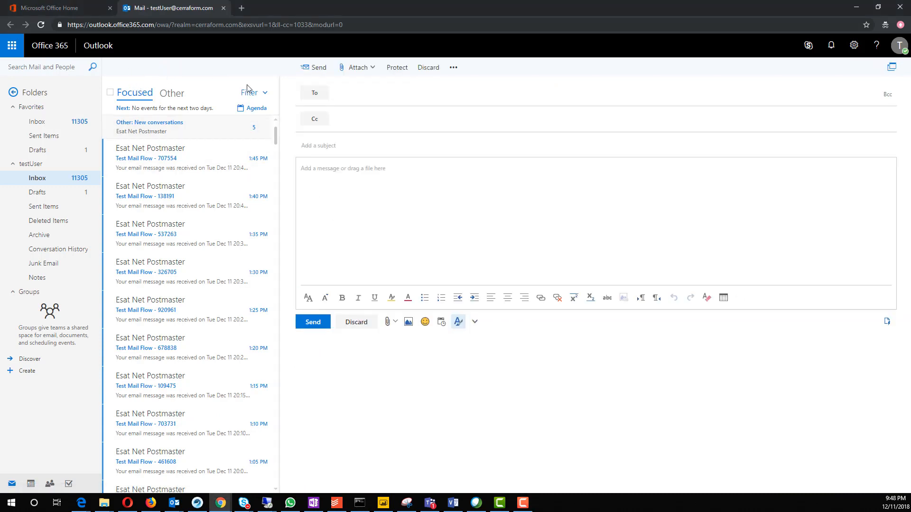
text(paul)
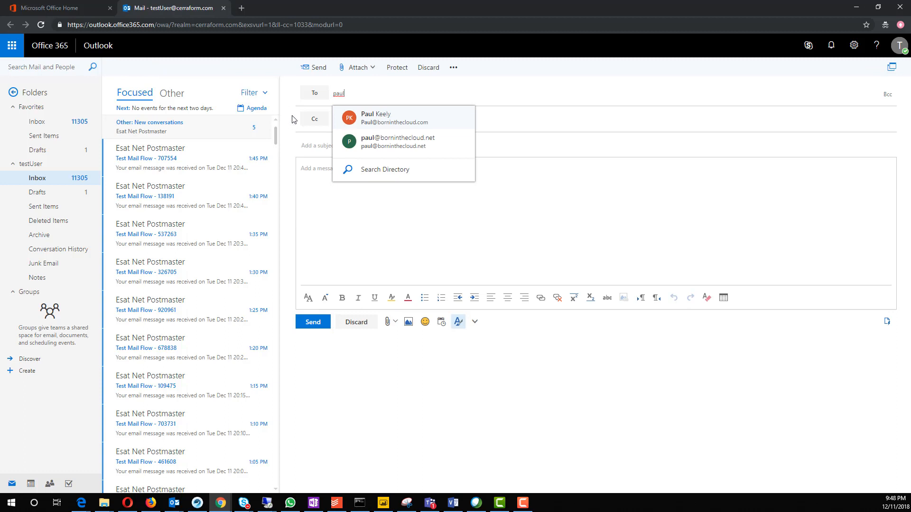
click(370, 144)
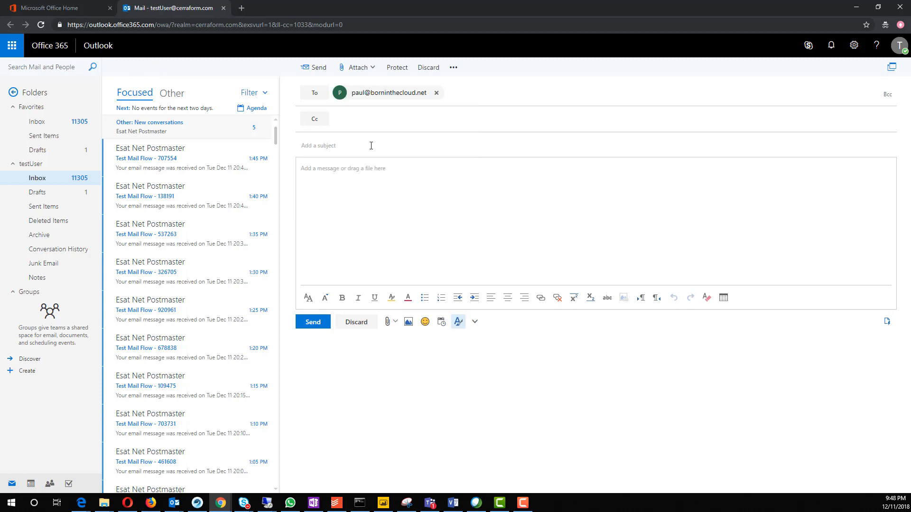
click(370, 145)
text(Test email)
click(313, 322)
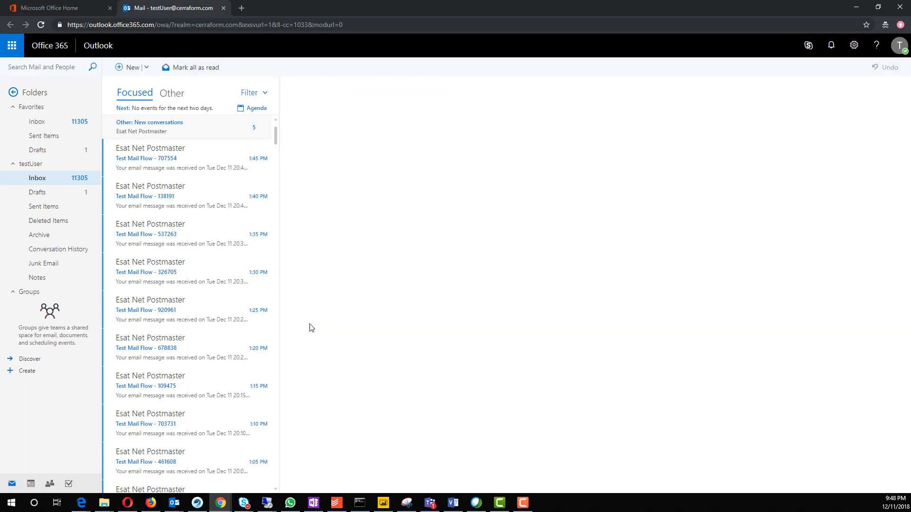
Compose a new email to the suggested contact's .net address with the subject "Too many" and send it.
click(129, 67)
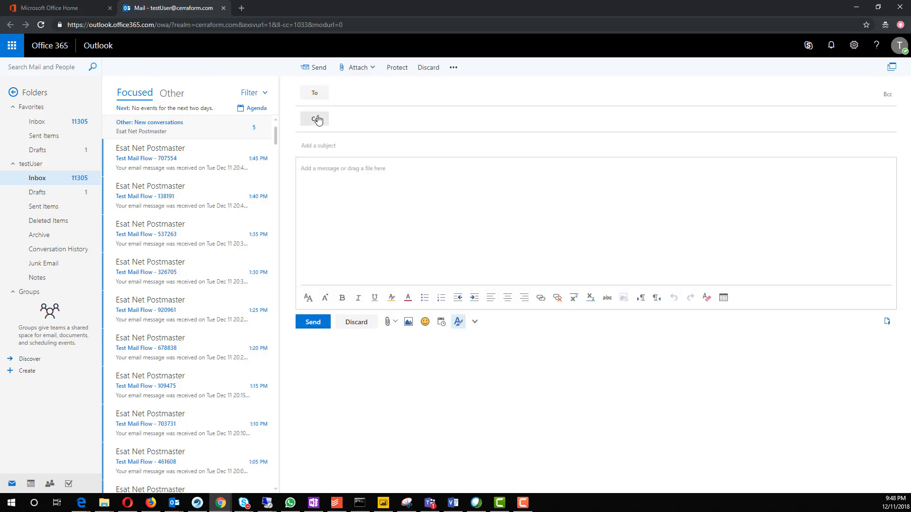
text(paul)
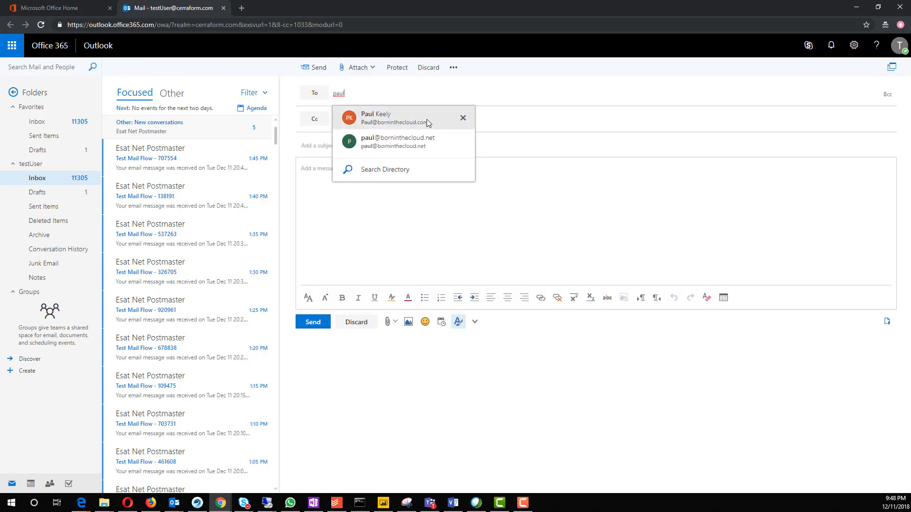
click(423, 141)
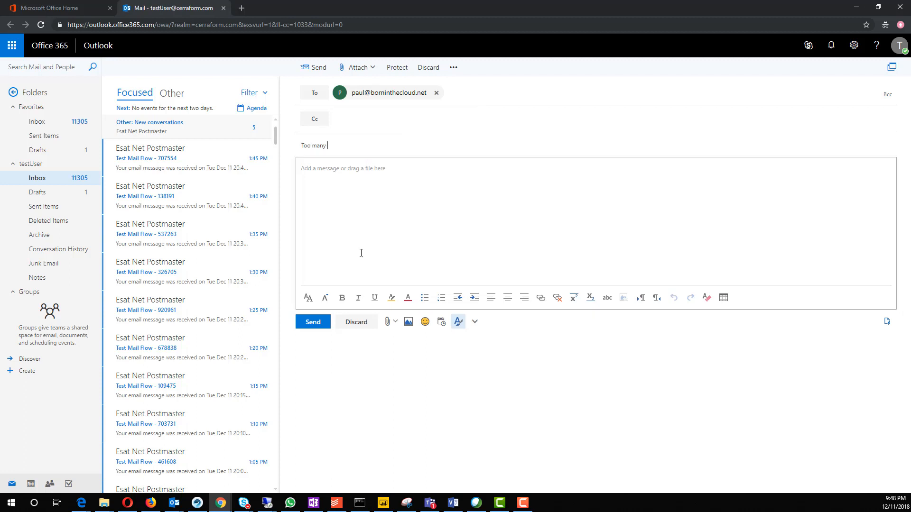
click(314, 322)
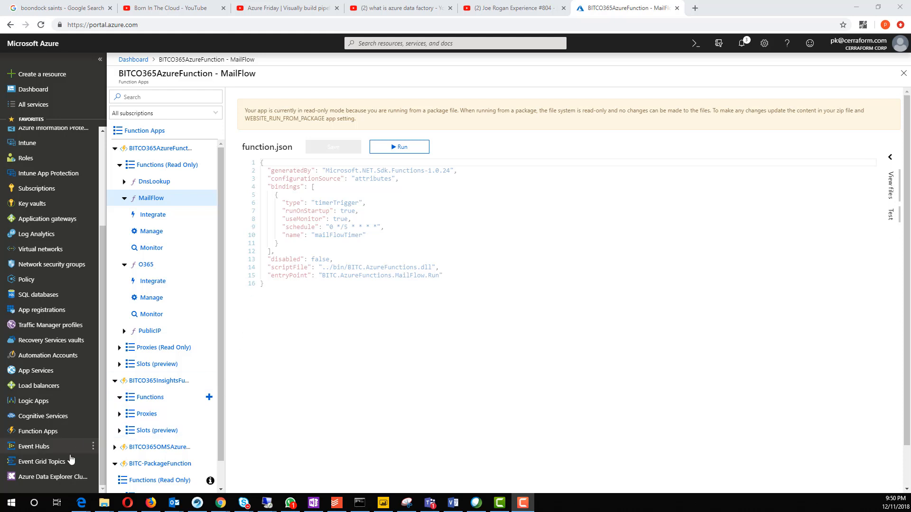
Go to the Event Grid Topics in the Azure portal, discarding unsaved edits, and open SpamMailTopic.
click(30, 467)
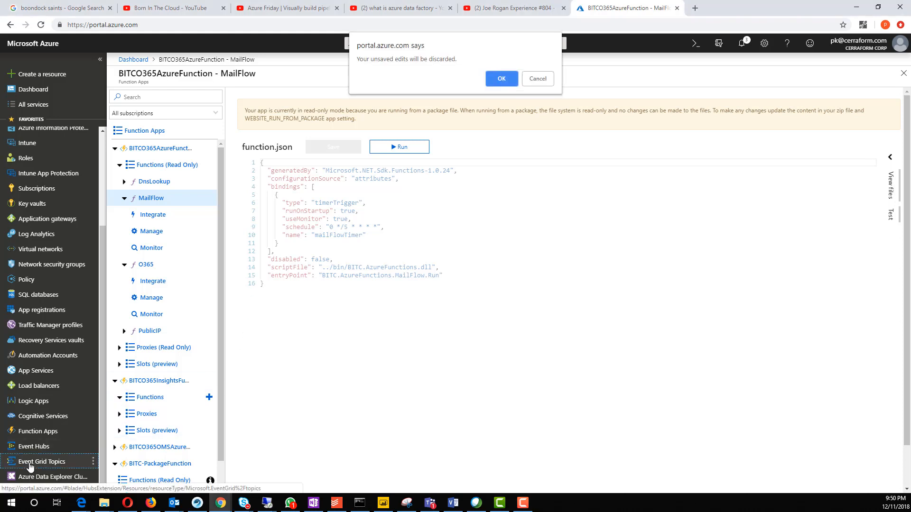
click(504, 83)
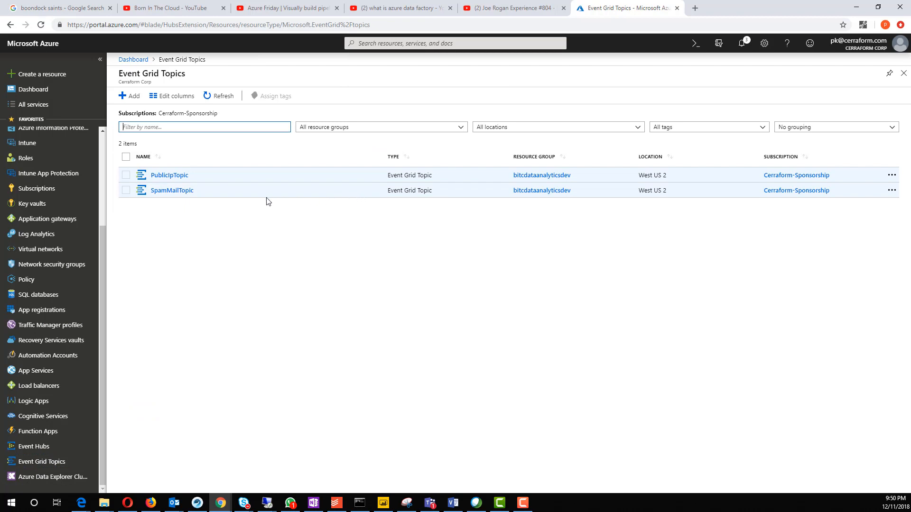
click(186, 191)
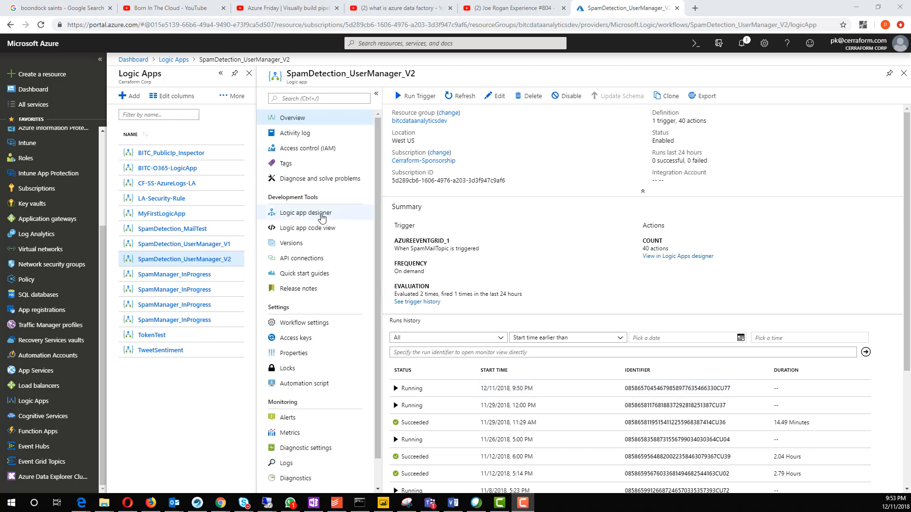
Examine the "Send approval email 2" action and the "Approval condition check" in the designer of the SpamDetection_UserManager_V2 logic app.
click(320, 215)
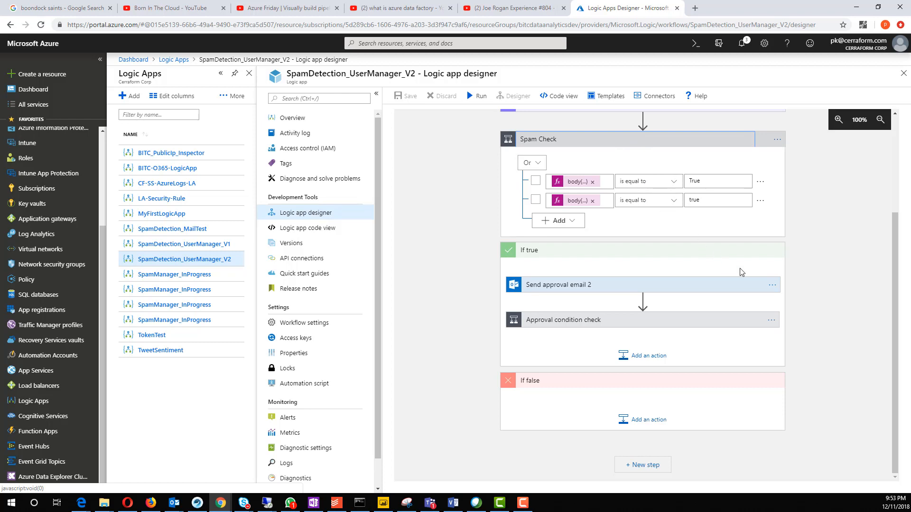
click(772, 285)
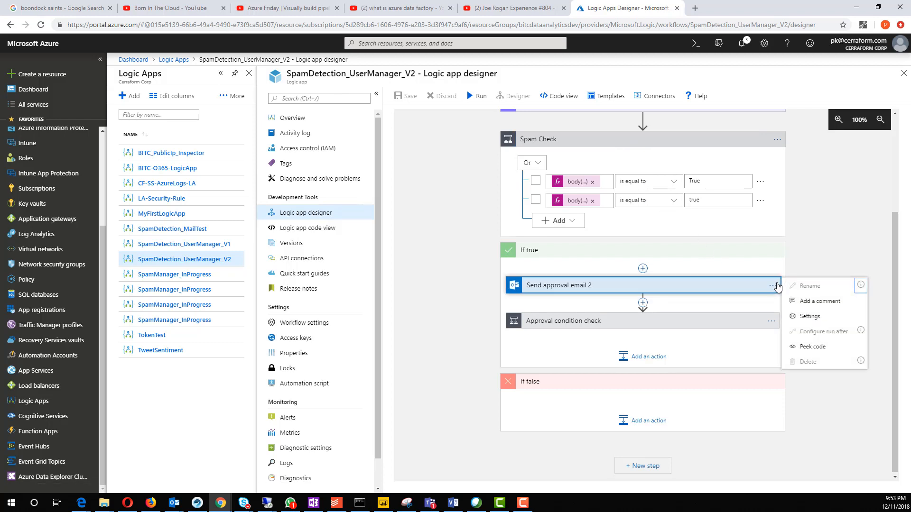
click(712, 285)
scroll(714, 286, down, 1)
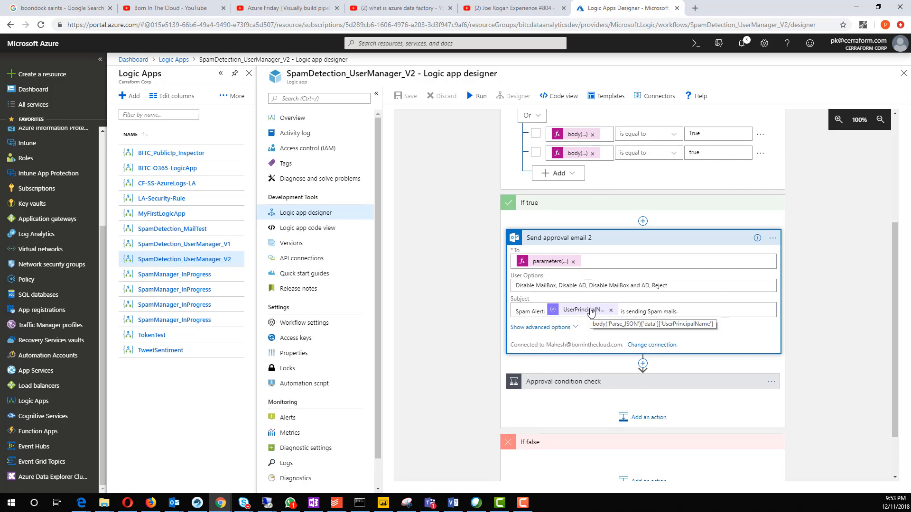
scroll(592, 313, down, 1)
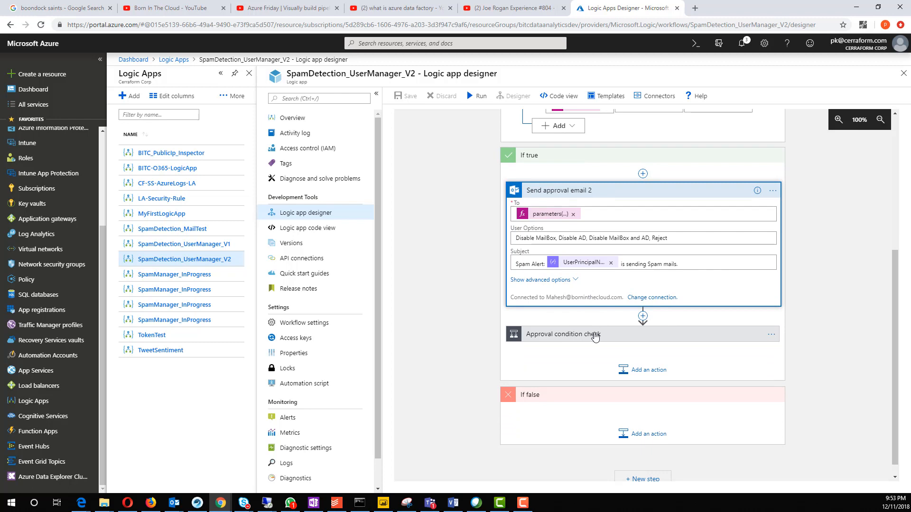
click(595, 336)
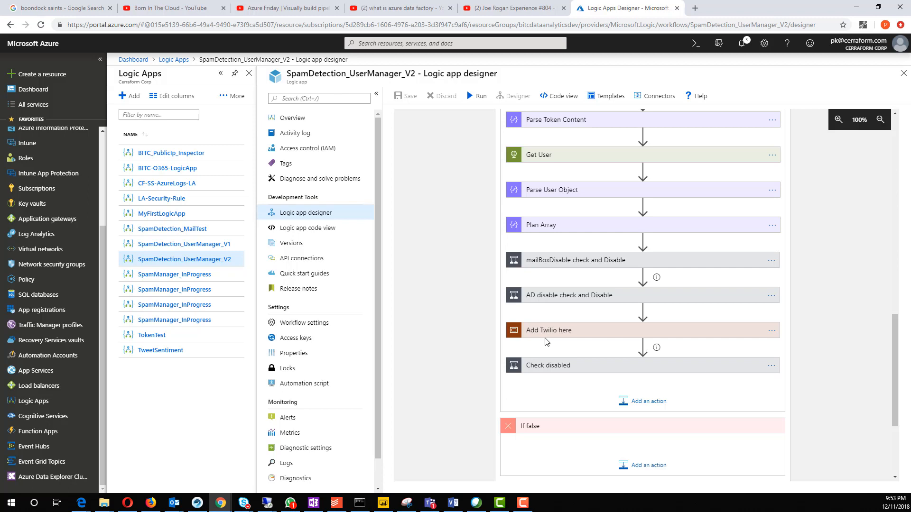
scroll(550, 342, down, 3)
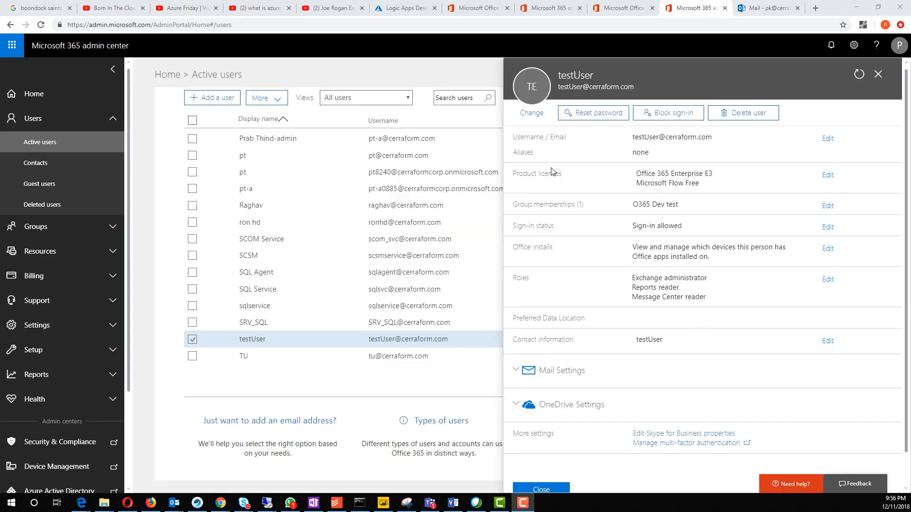
Open the test user's product licenses and expand Office 365 Enterprise E3 to check the Exchange Online (Plan 2) setting.
click(829, 175)
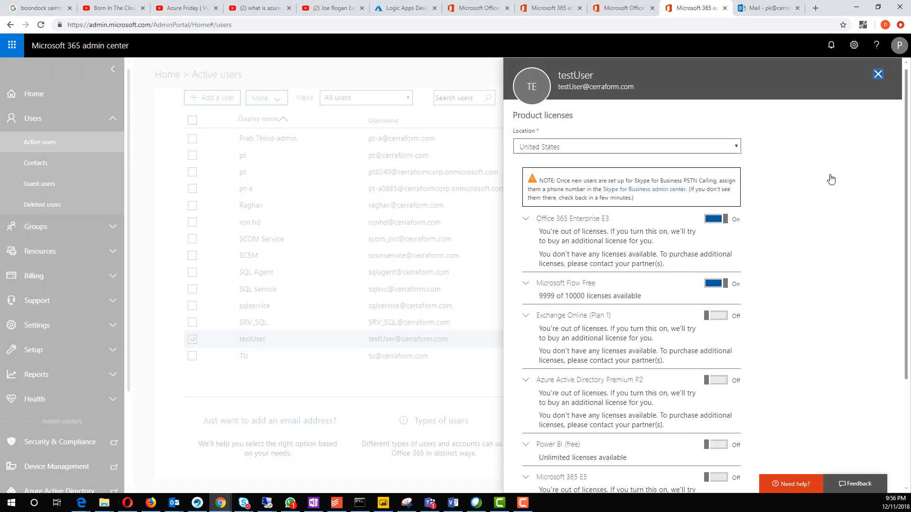
click(526, 224)
scroll(537, 258, down, 3)
scroll(537, 258, down, 1)
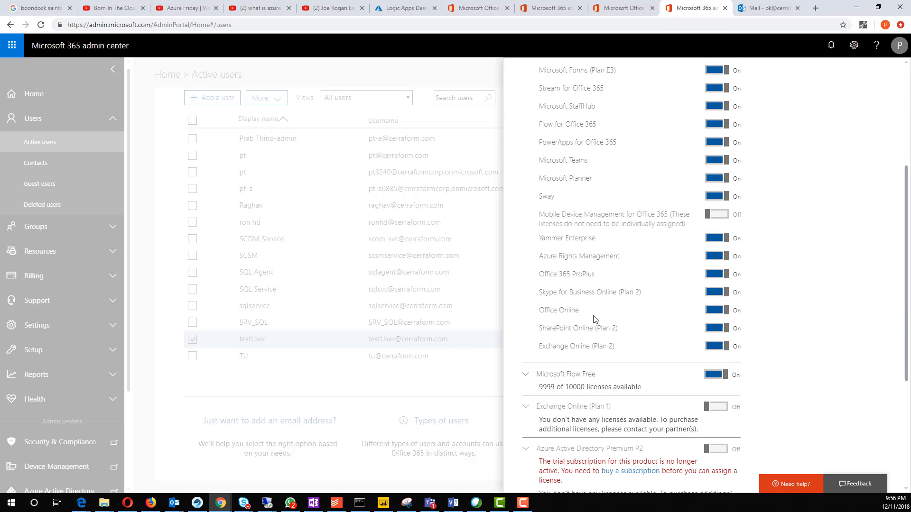
Switch to the administrator's Outlook mailbox and answer the Spam Alert email with the "Disable MailBox" option.
click(553, 8)
click(476, 8)
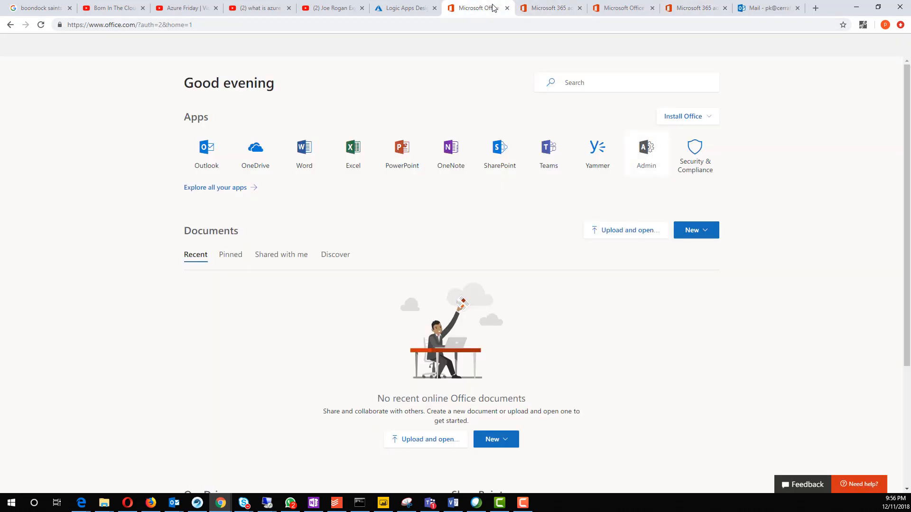
click(759, 8)
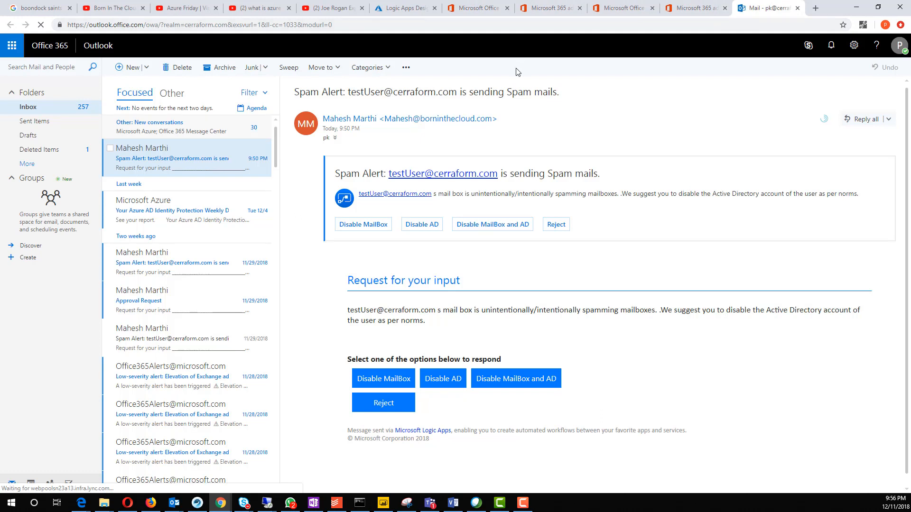
click(388, 386)
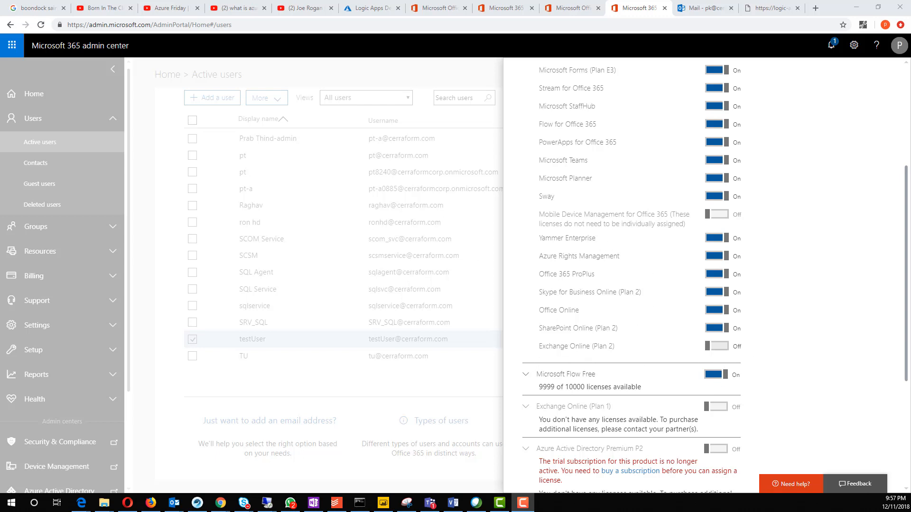
Open the newly arrived email without a subject and view its attached phone screenshot in full screen.
key(alt+Tab)
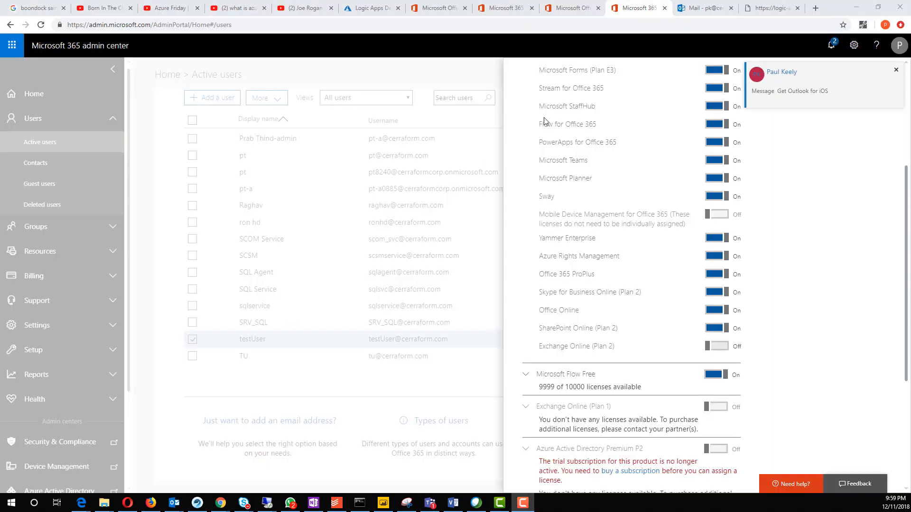
click(807, 77)
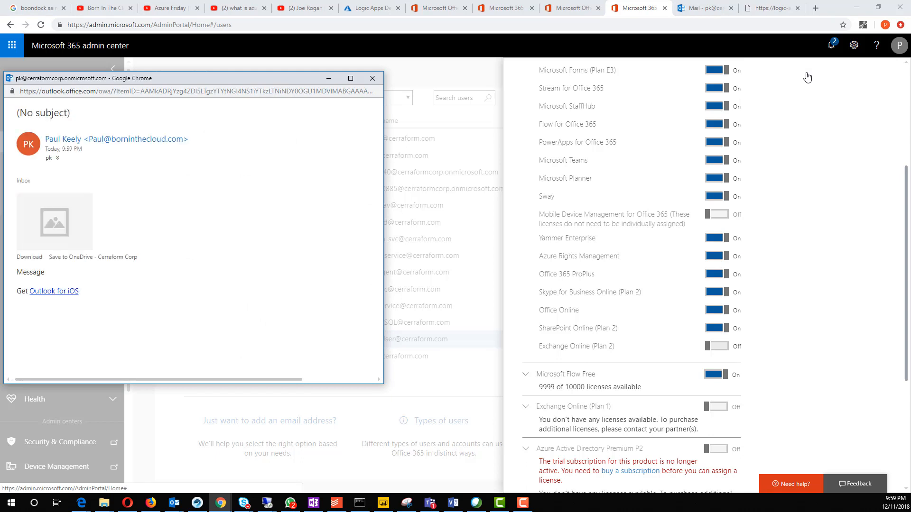
click(52, 222)
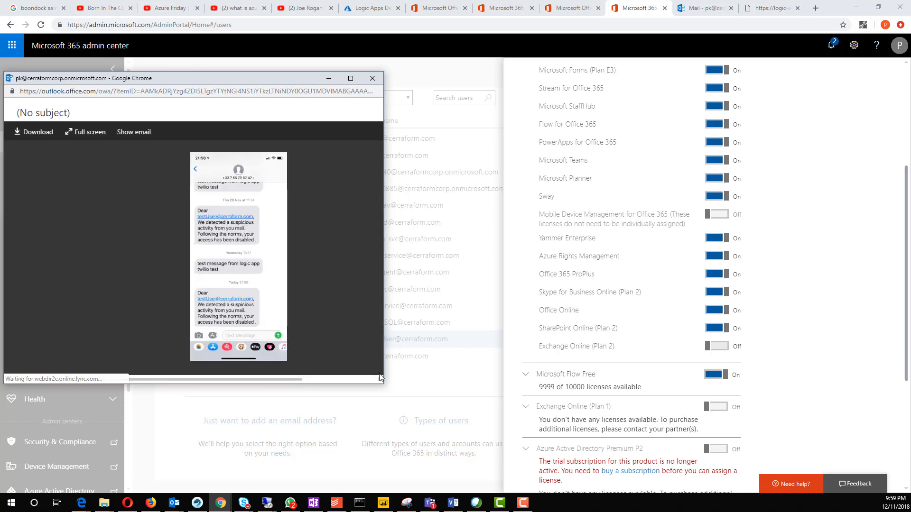
drag(382, 378, 548, 398)
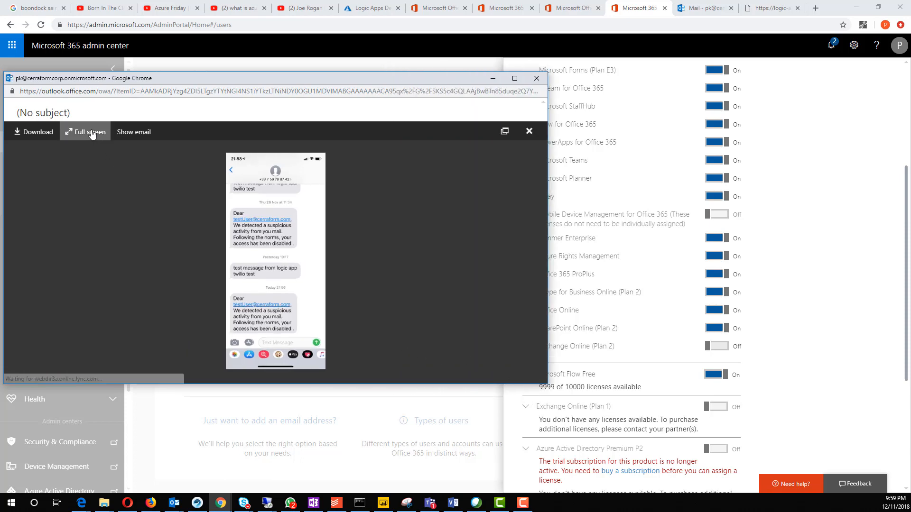
click(90, 133)
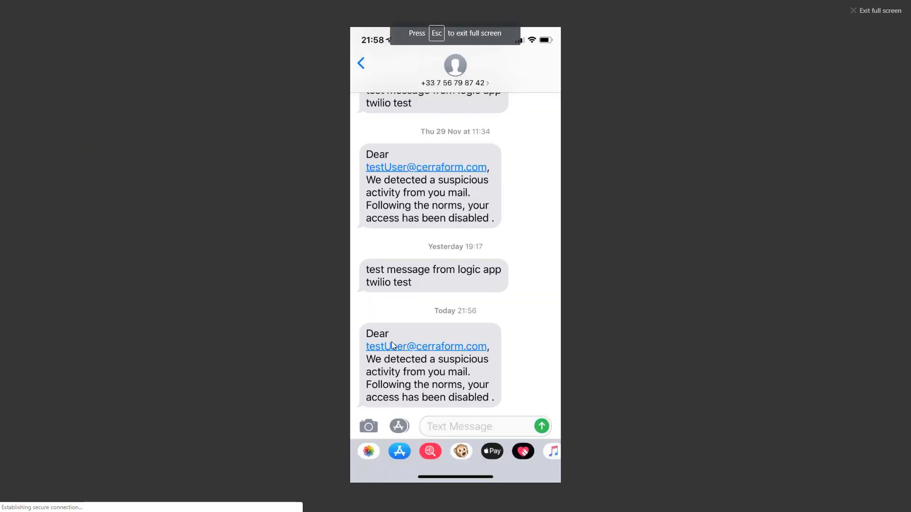
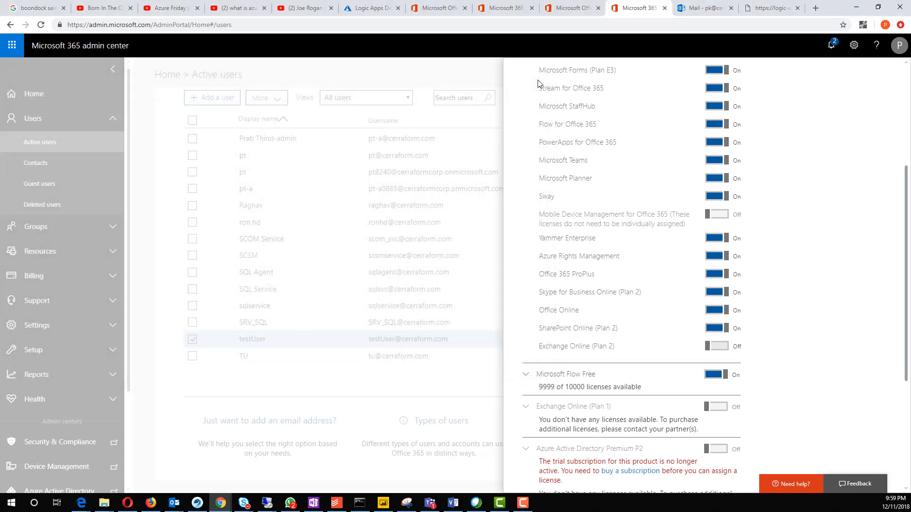
Open the latest "Approval Request" email in the mailbox and approve rolling back the disabled Exchange access.
click(694, 10)
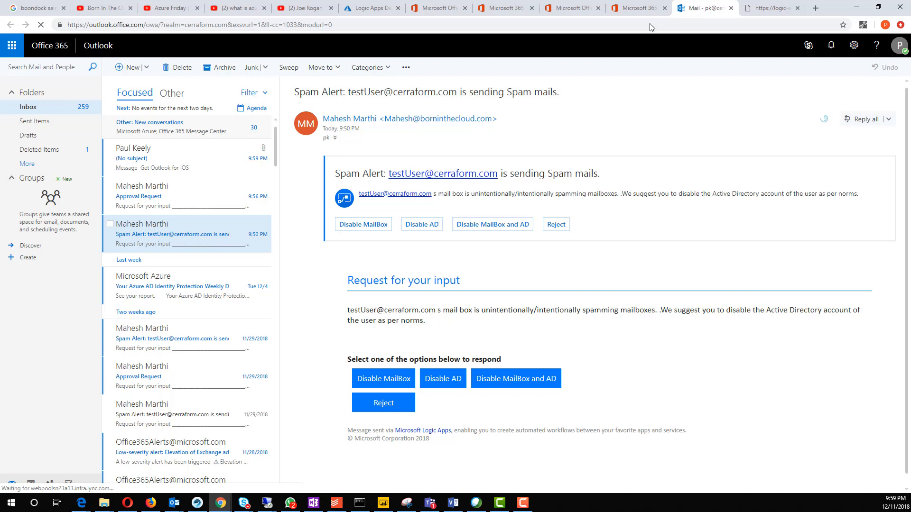
click(189, 196)
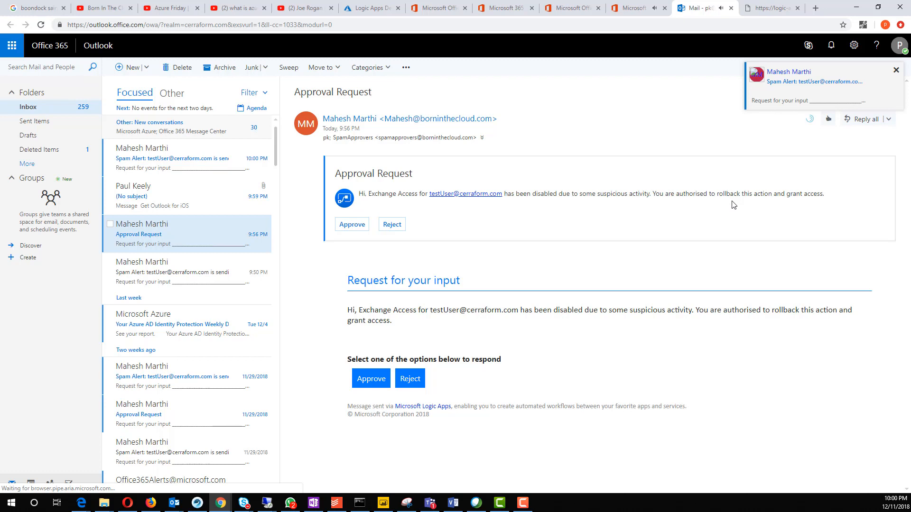
click(370, 379)
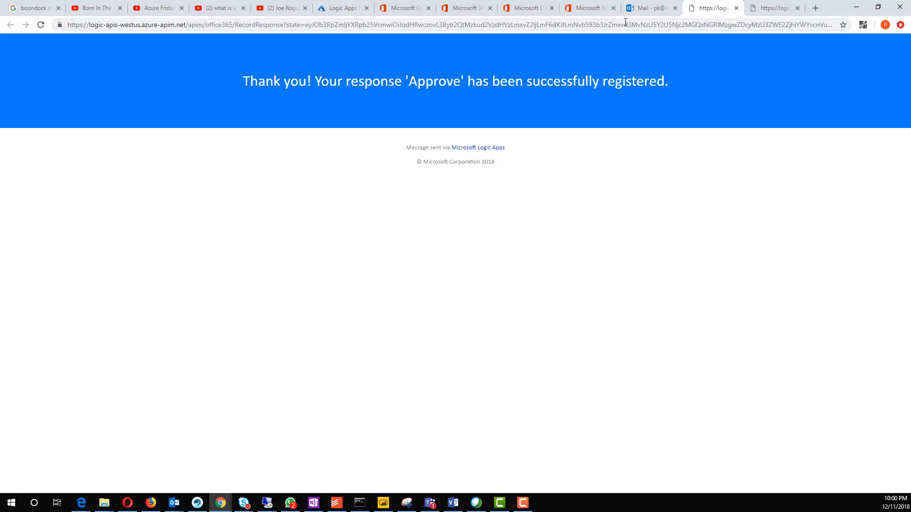
Reload the test user's product licenses in the admin center and check Exchange Online (Plan 2) under Office 365 Enterprise E3.
click(587, 9)
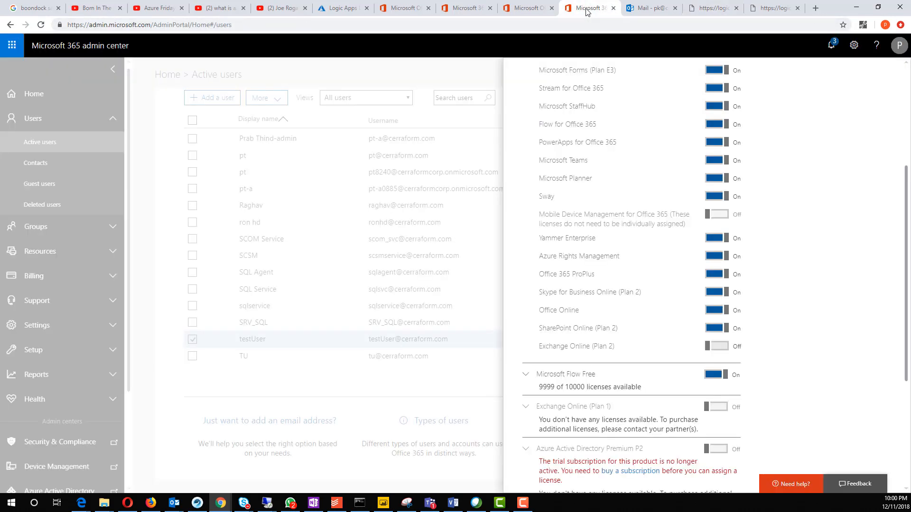
scroll(806, 141, up, 4)
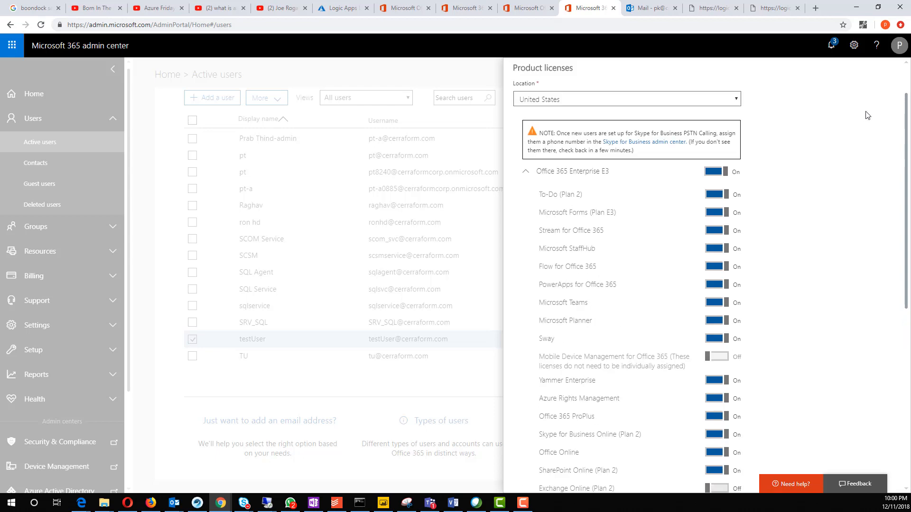
click(878, 74)
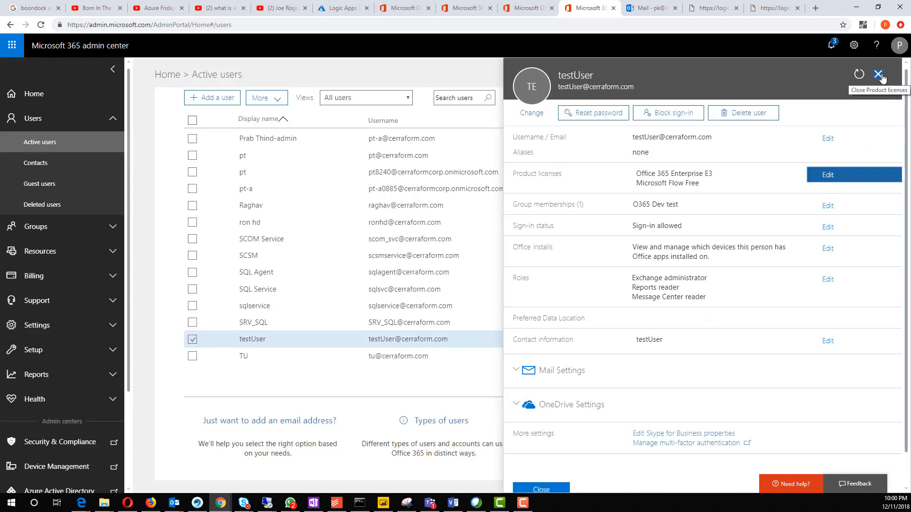
click(833, 175)
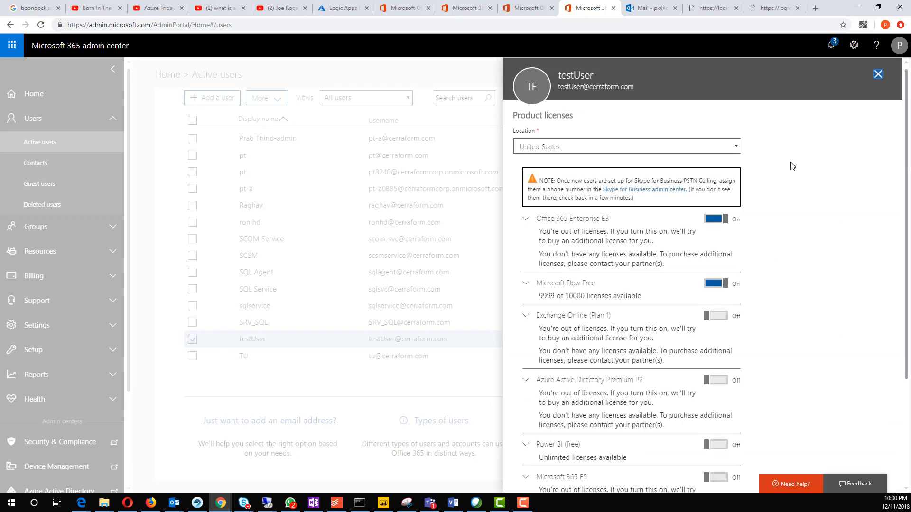
click(525, 220)
scroll(650, 233, down, 3)
scroll(655, 236, down, 2)
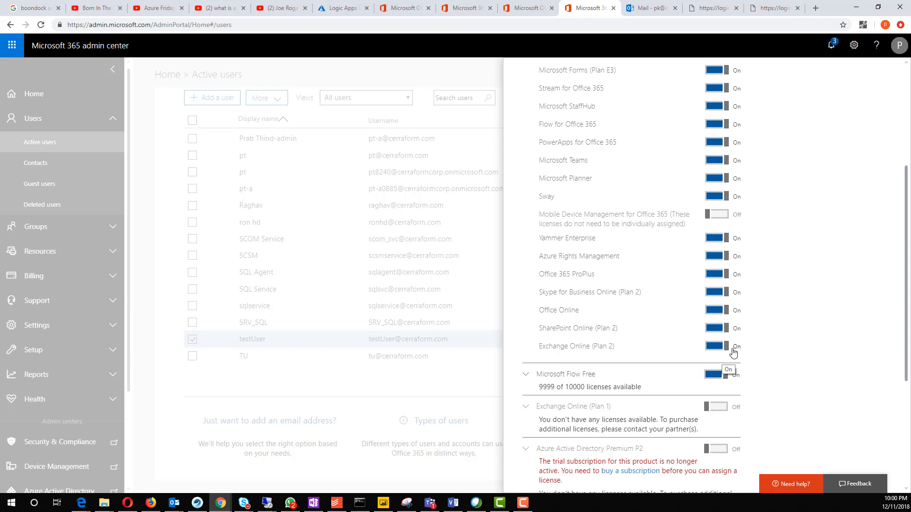
Switch to the test user's browser window and refresh the Office home page to check the available apps.
key(alt+Tab)
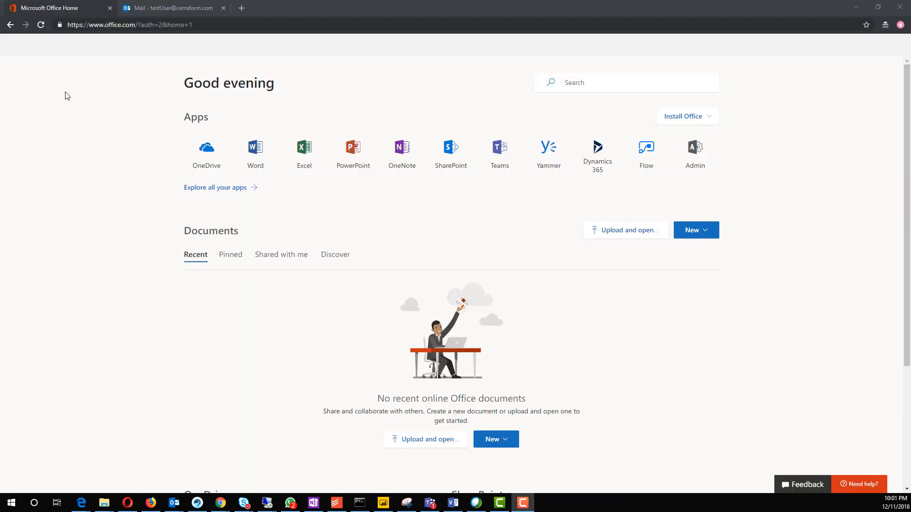
click(40, 25)
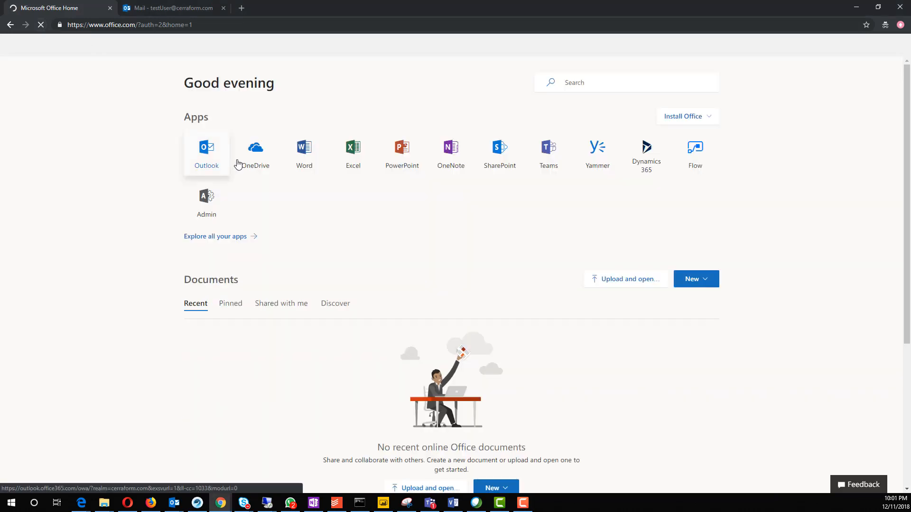